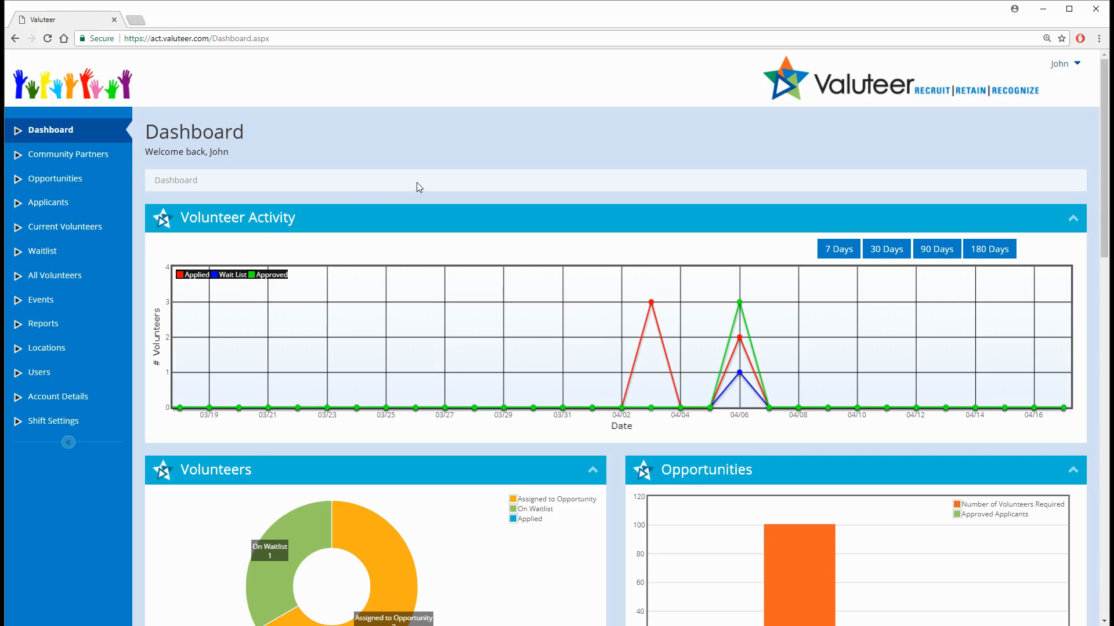
# Add Calgary Volunteer Group as an Accounting community partner in Calgary with its address and main contact's details, and open its record.
pyautogui.click(103, 165)
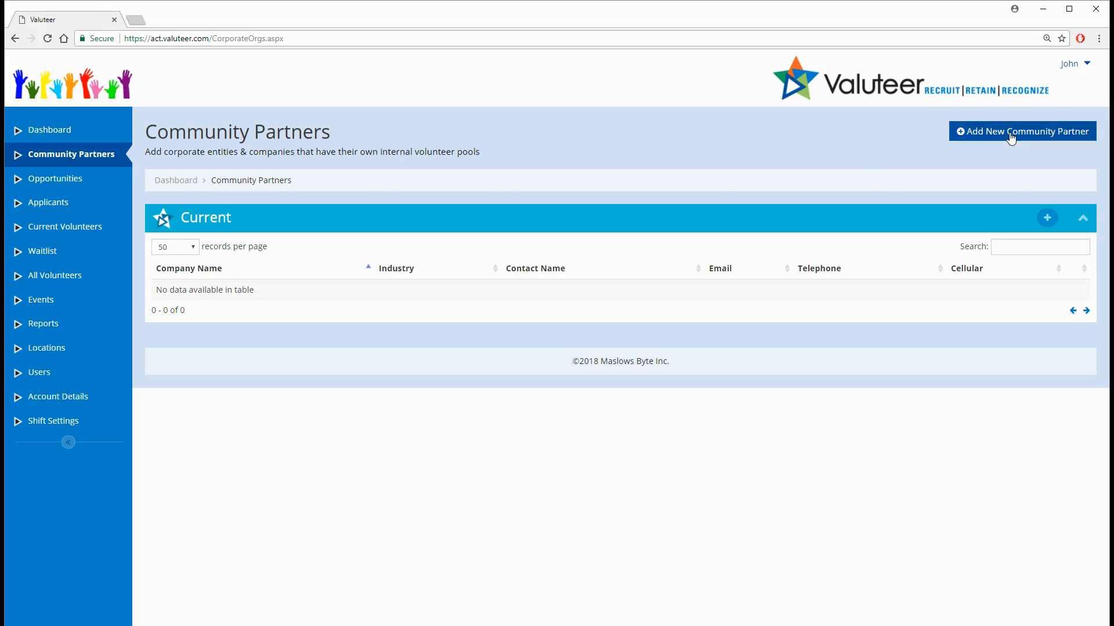
pyautogui.click(1047, 218)
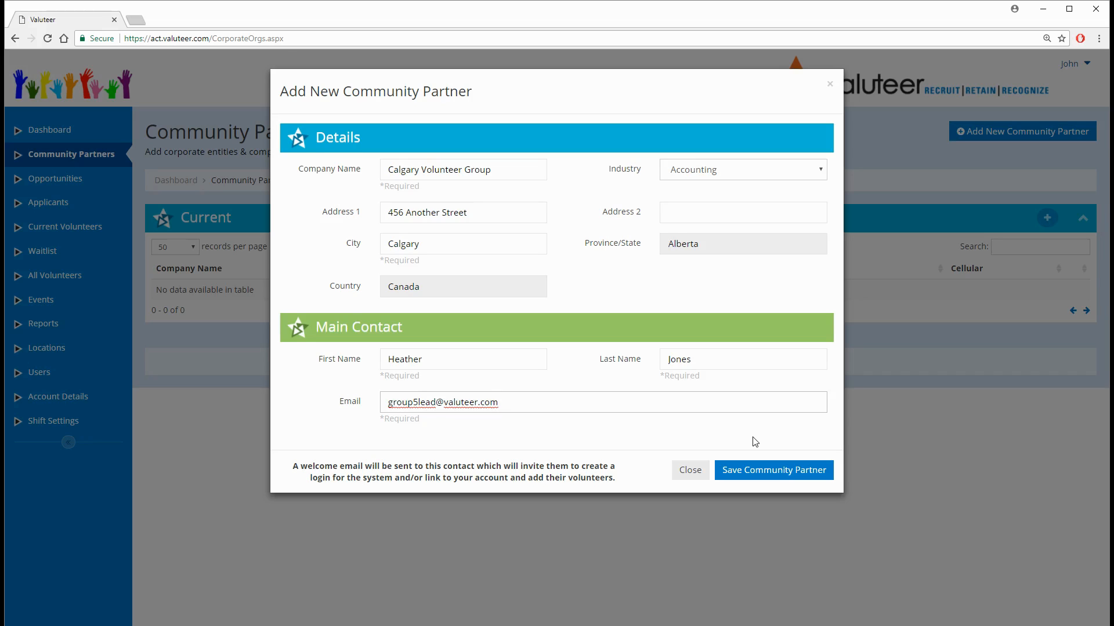
pyautogui.click(755, 477)
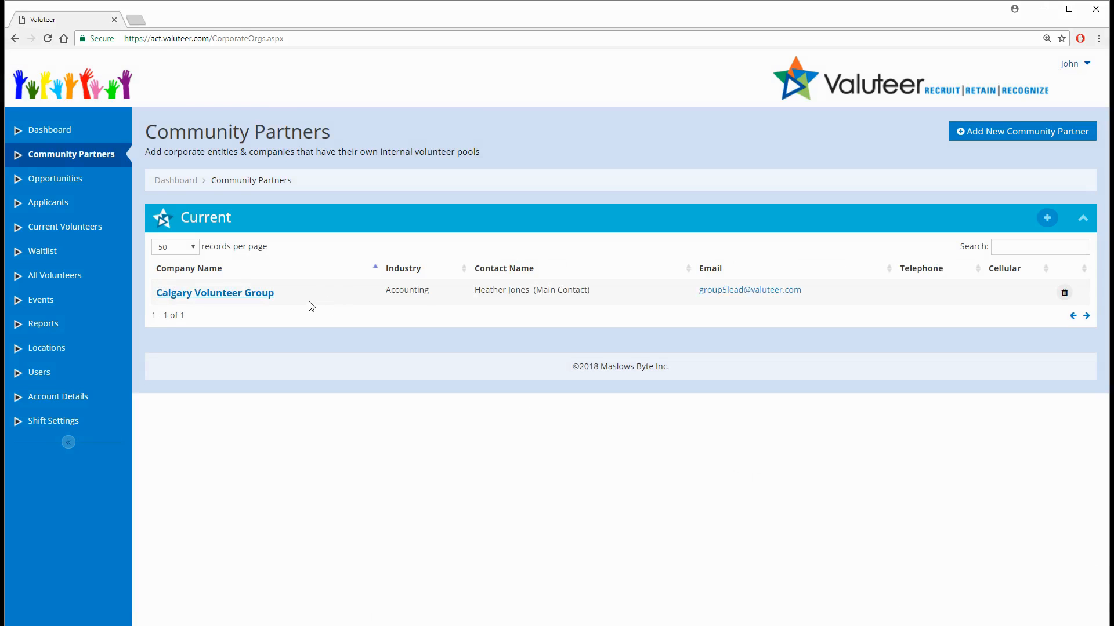
pyautogui.click(233, 300)
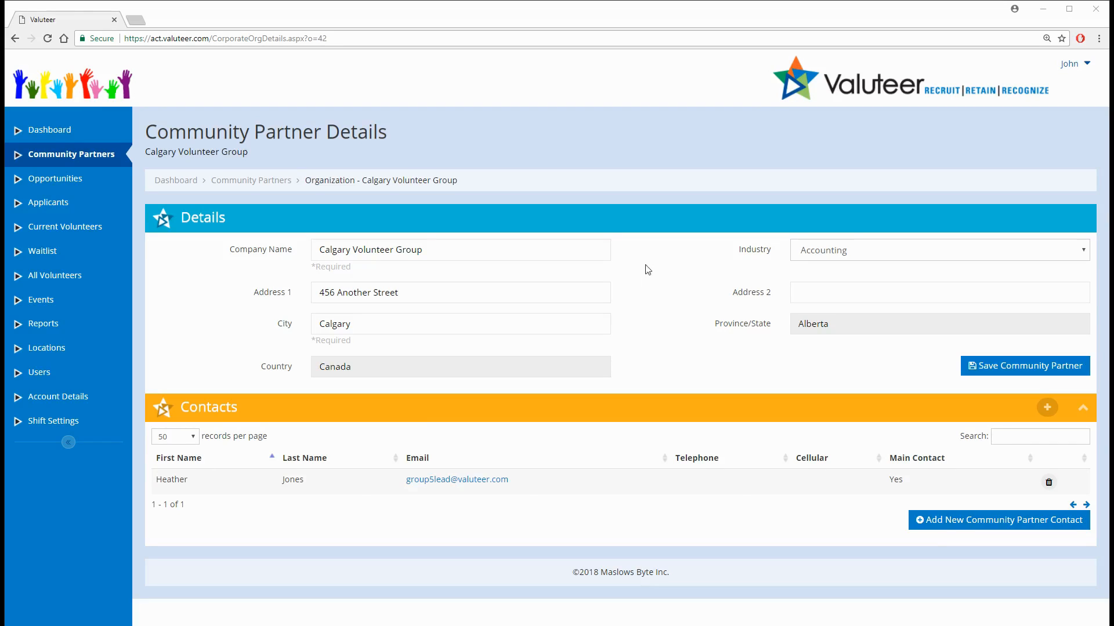
# Log out of the current Valuteer account and close the browser window.
pyautogui.click(1078, 65)
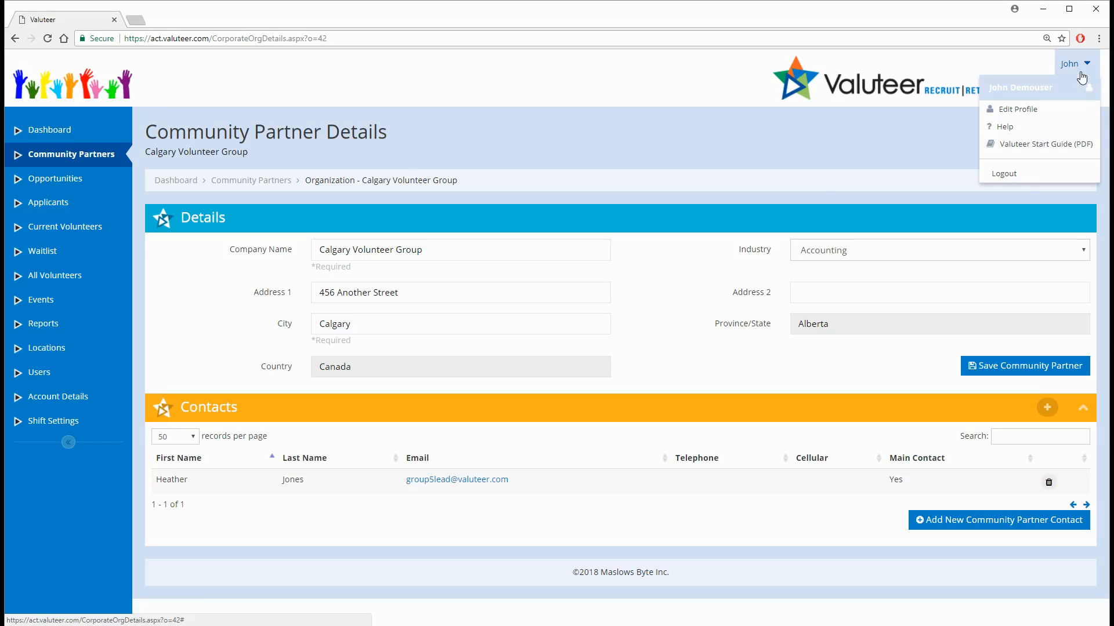
pyautogui.click(1027, 181)
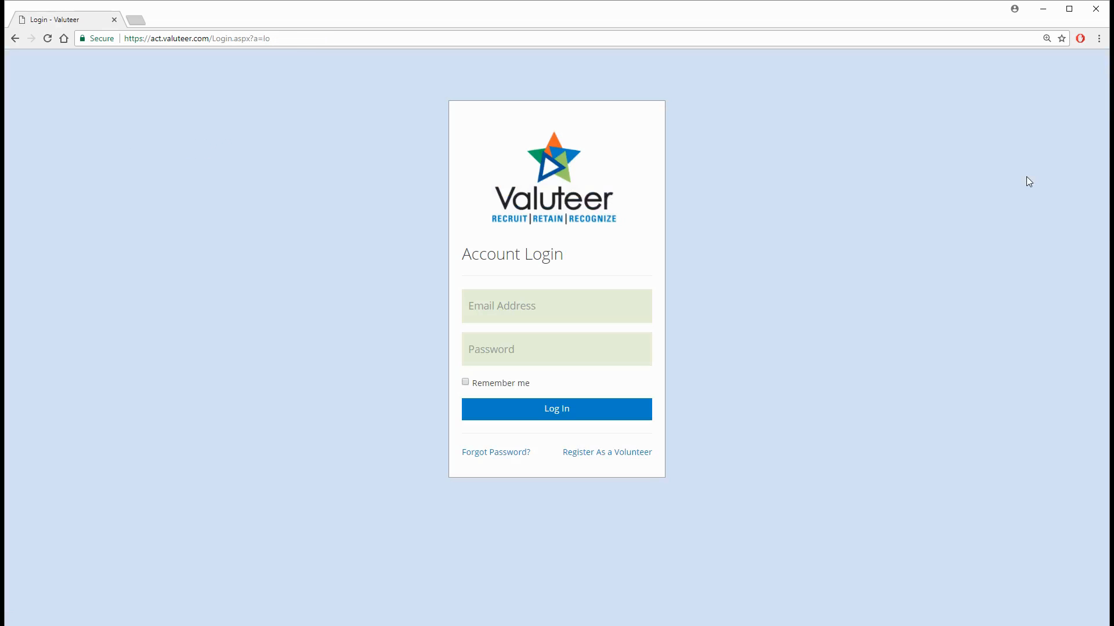
pyautogui.click(1096, 11)
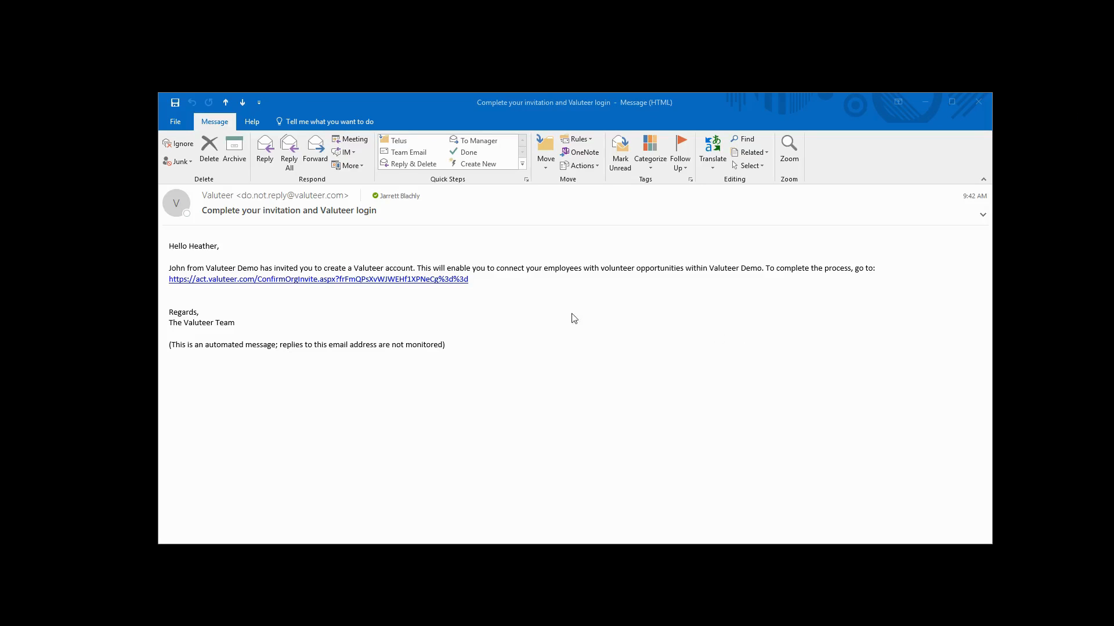
# Follow the confirmation link in the Outlook invitation email, enter a new account password, agree to the terms and confirm the account.
pyautogui.click(562, 331)
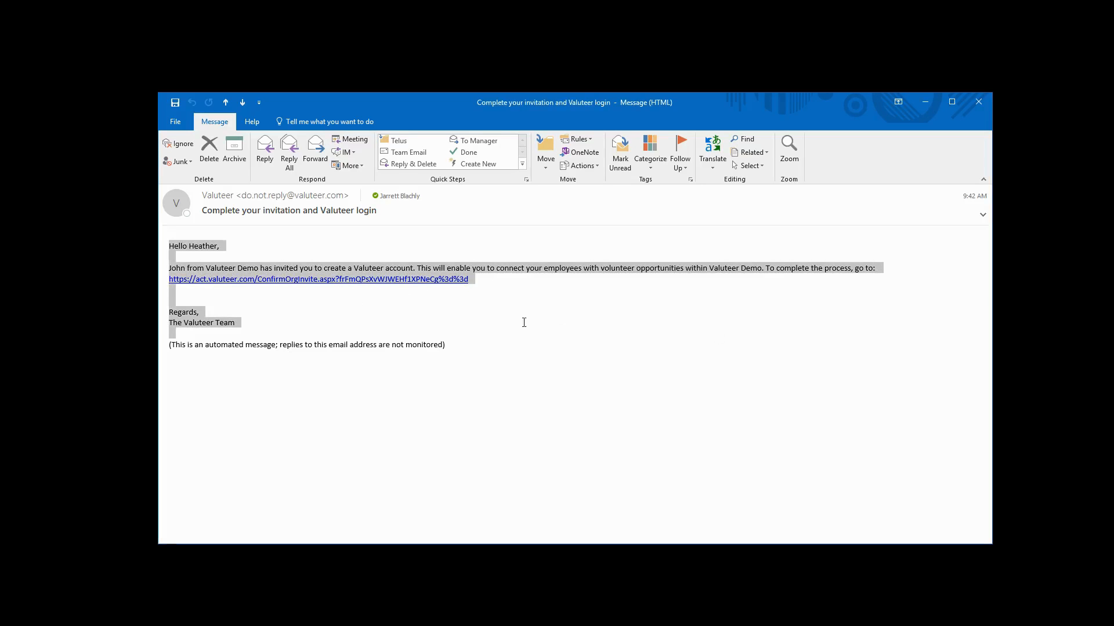
pyautogui.click(421, 282)
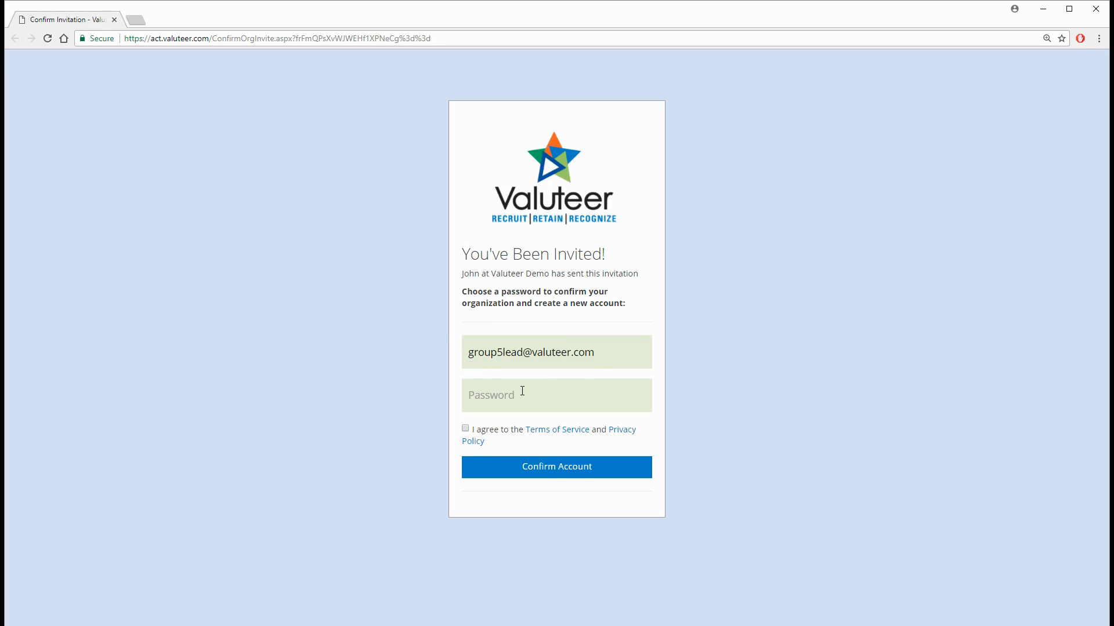
pyautogui.write('Password123!')
pyautogui.click(466, 429)
pyautogui.click(556, 469)
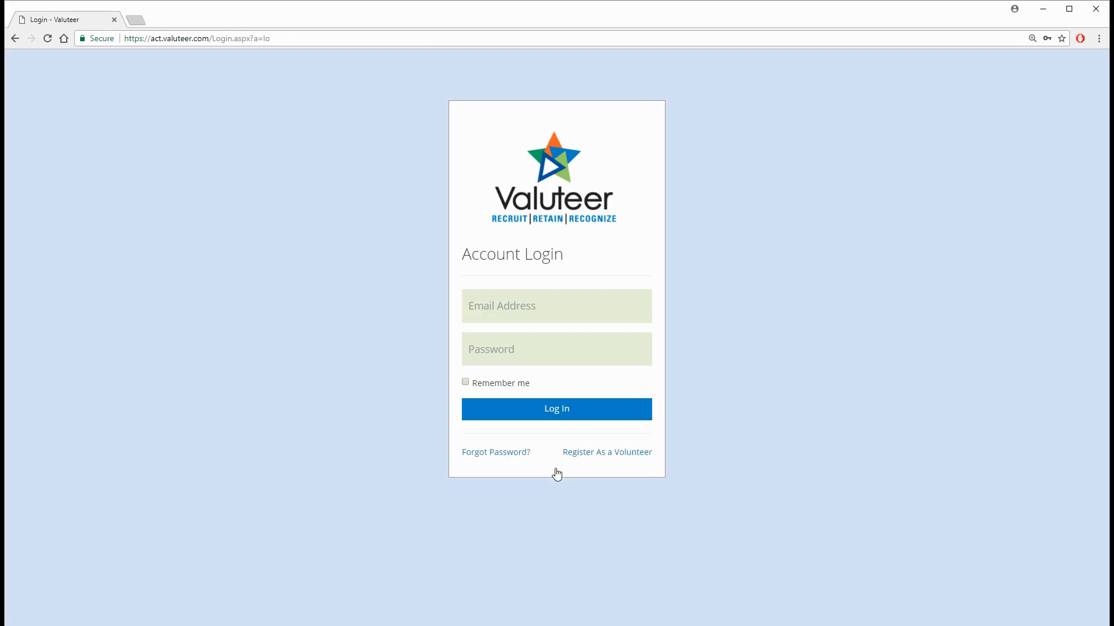
# Log in with the group lead's email and account password, choosing "Manage my groups's volunteers" as the account type.
pyautogui.click(507, 301)
pyautogui.hotkey('ctrl', 'v')
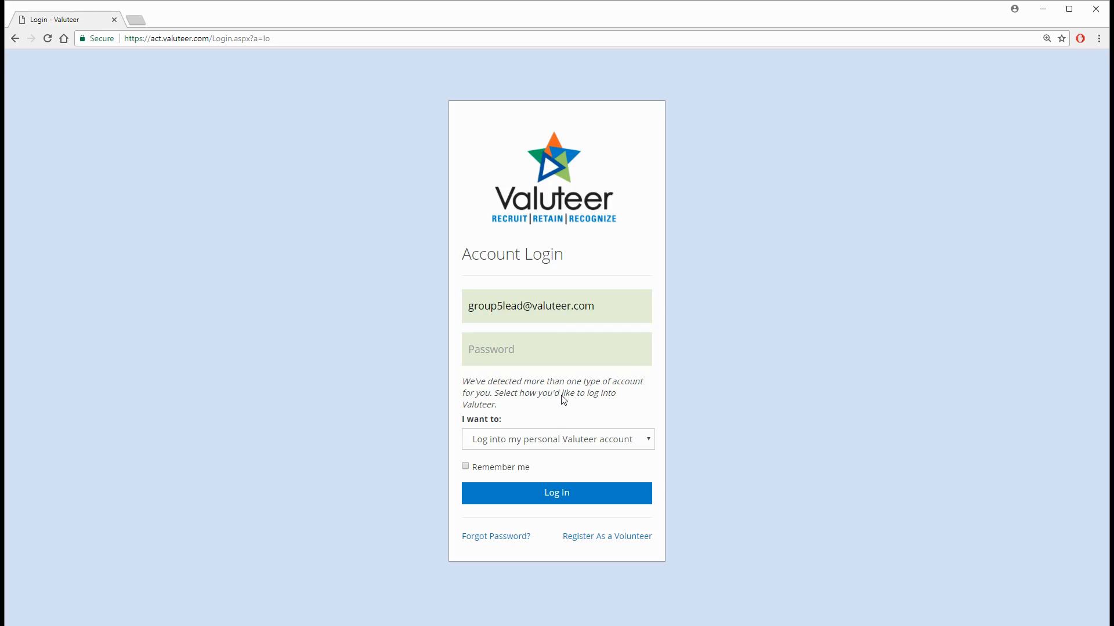
pyautogui.click(607, 446)
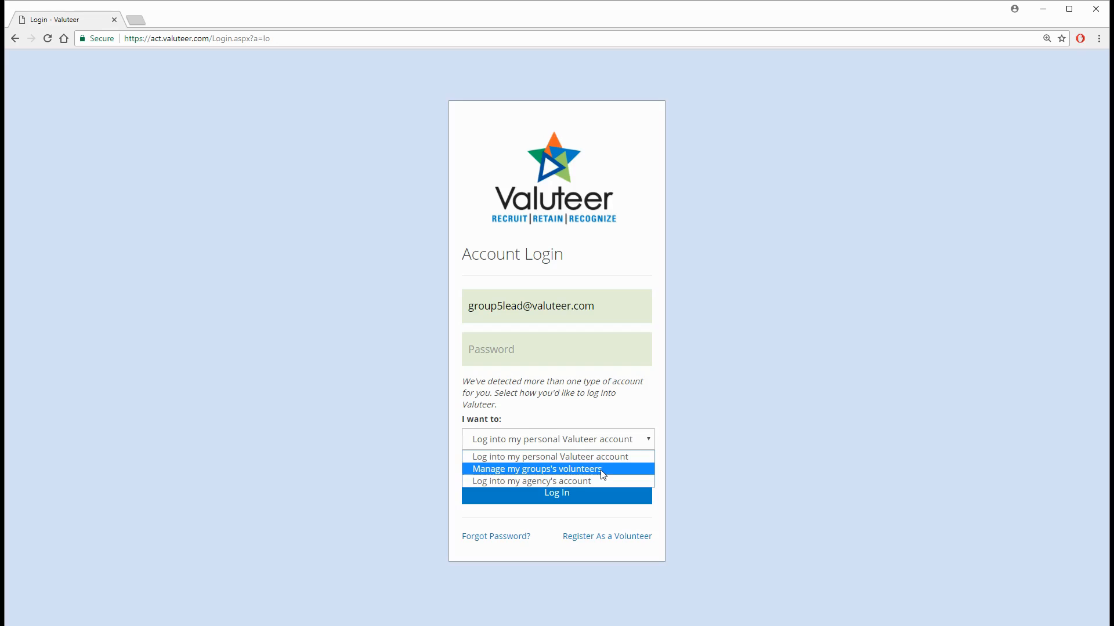
pyautogui.click(603, 471)
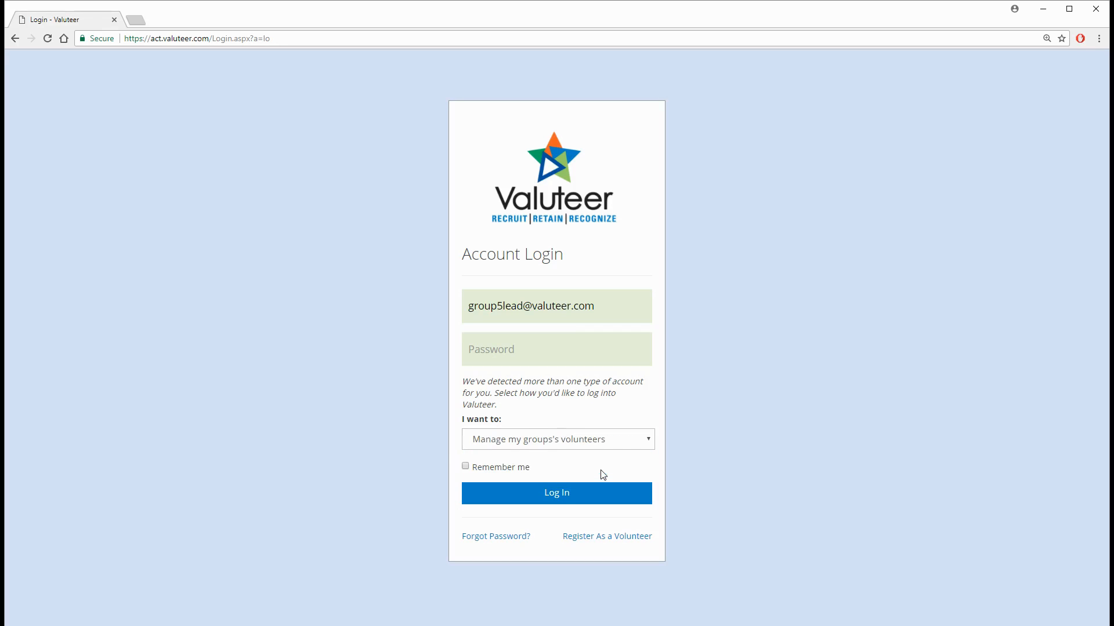
pyautogui.click(536, 355)
pyautogui.write('••••••••••••')
pyautogui.click(562, 492)
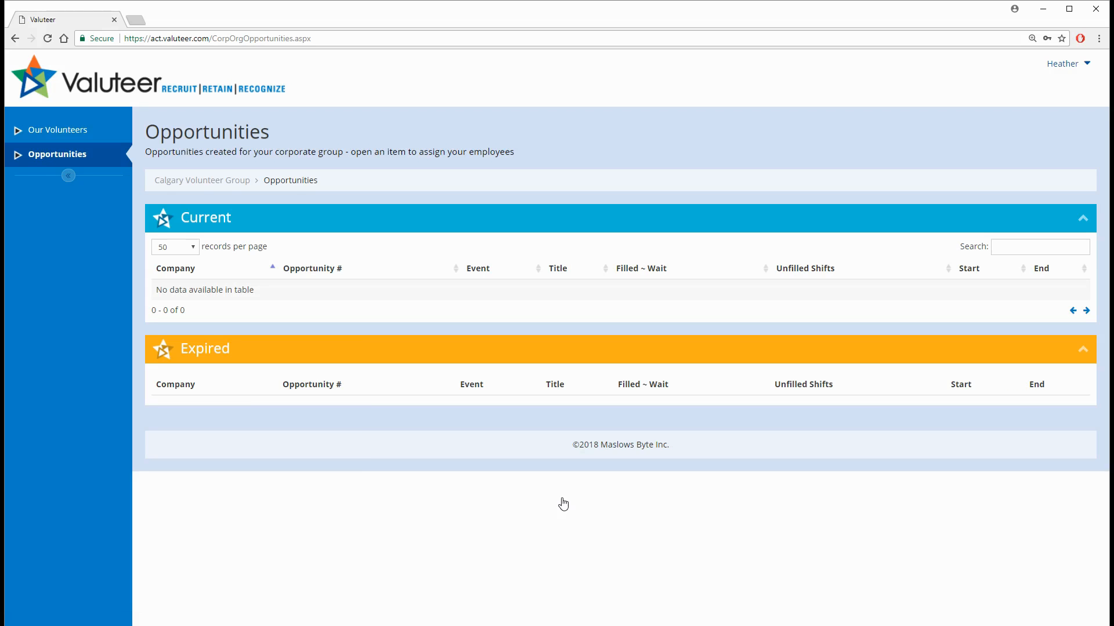
# Paste the volunteer records copied from Excel into the group's volunteer import form and format them.
pyautogui.click(77, 141)
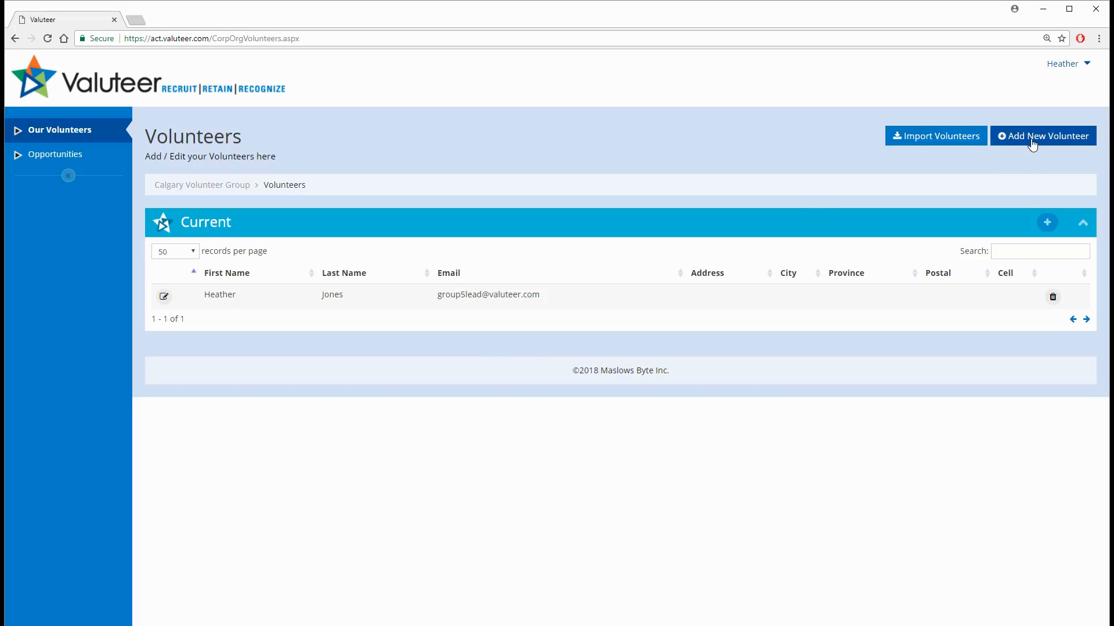
pyautogui.click(953, 140)
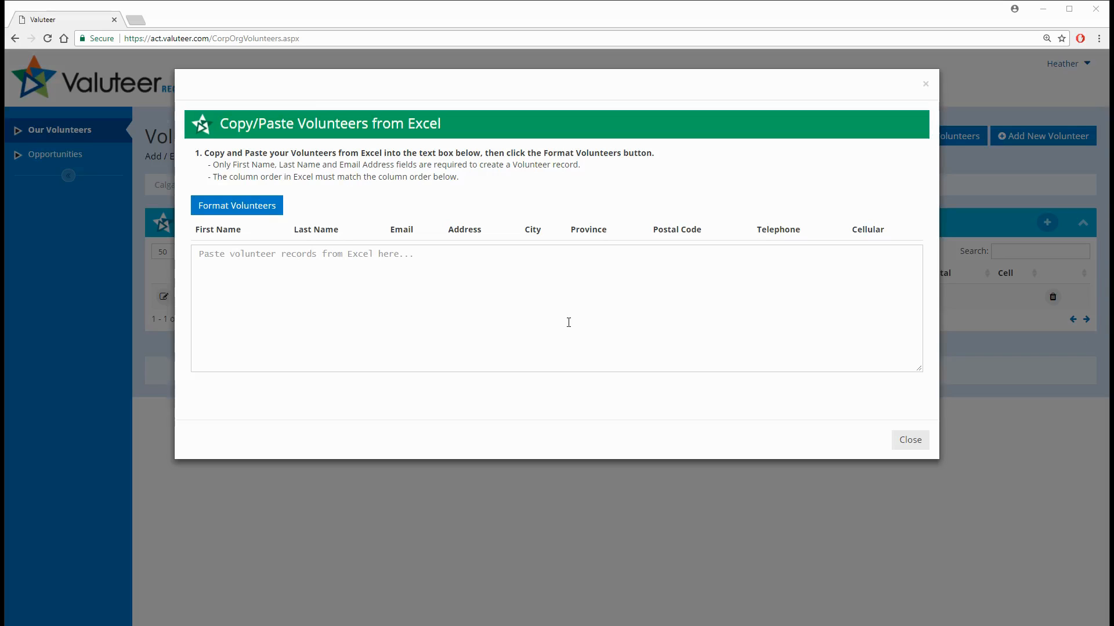
pyautogui.click(470, 297)
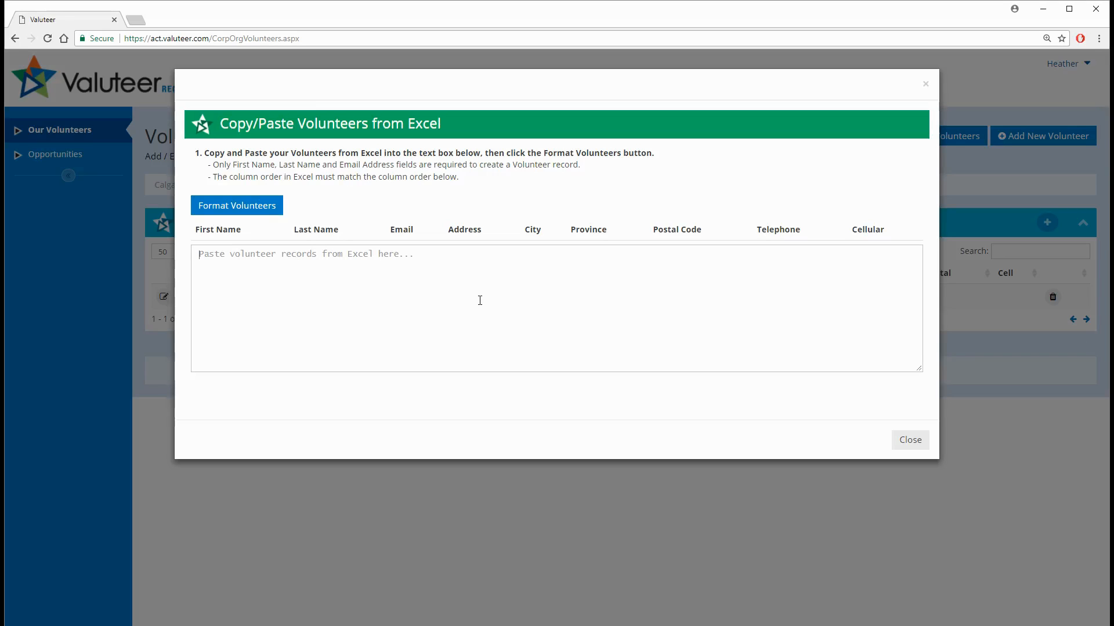
pyautogui.hotkey('ctrl', 'v')
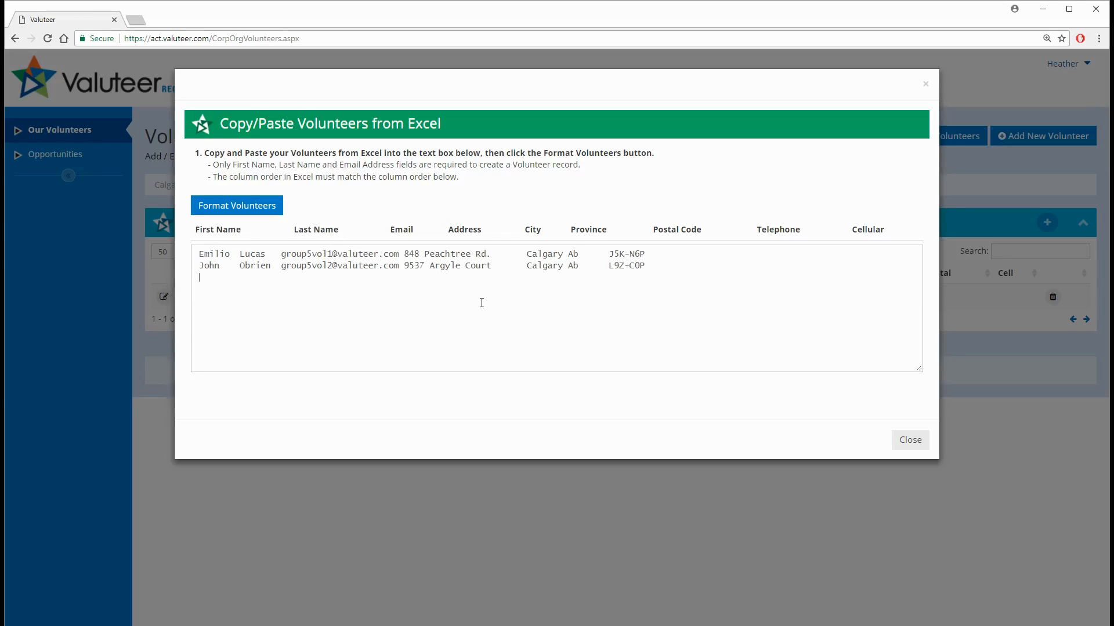
pyautogui.click(254, 214)
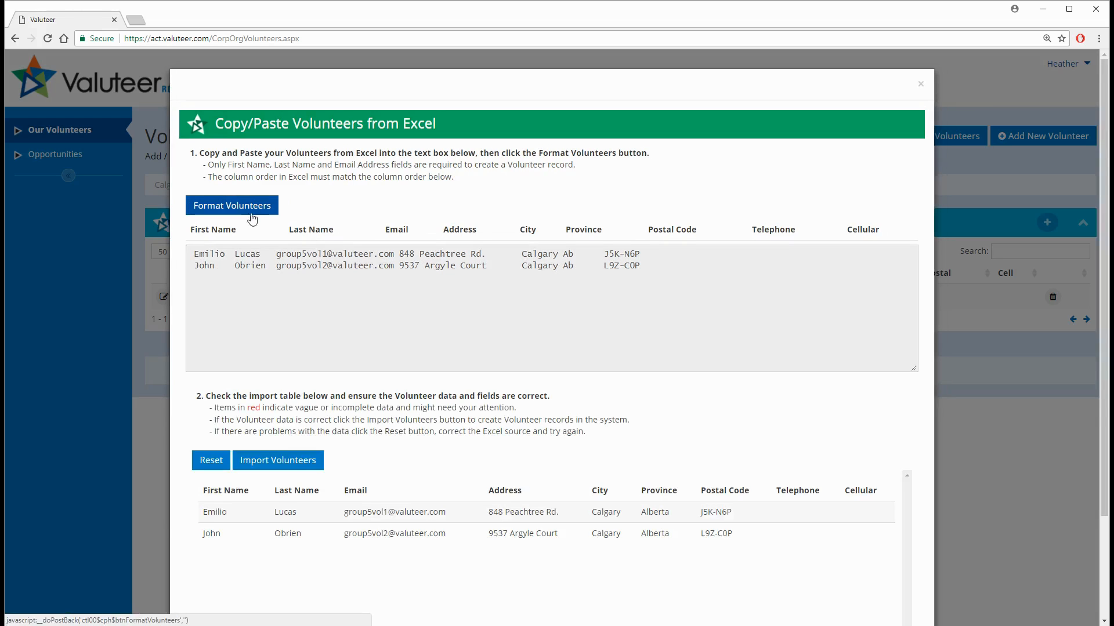
# Import the formatted volunteer records into the group and close the import dialog.
pyautogui.scroll(-2, 475, 441)
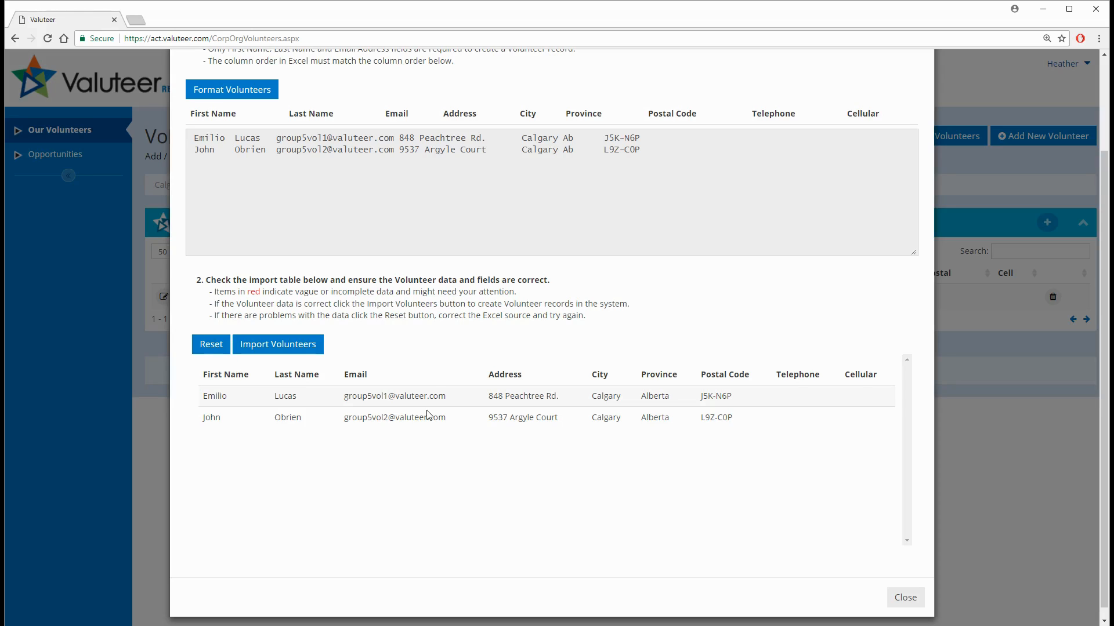
pyautogui.click(279, 346)
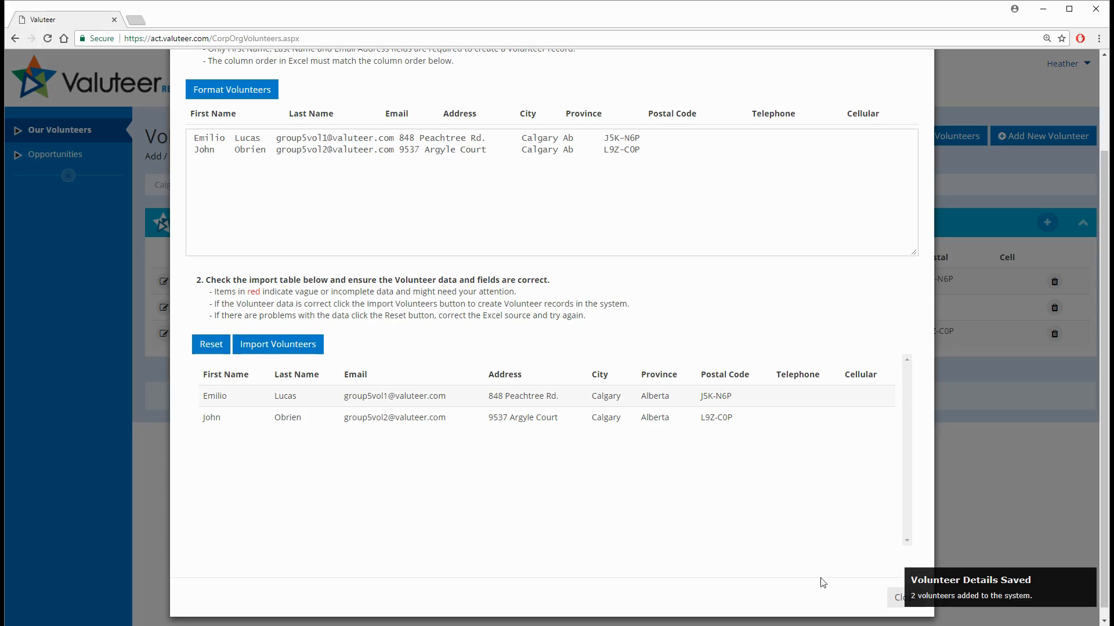
pyautogui.click(897, 598)
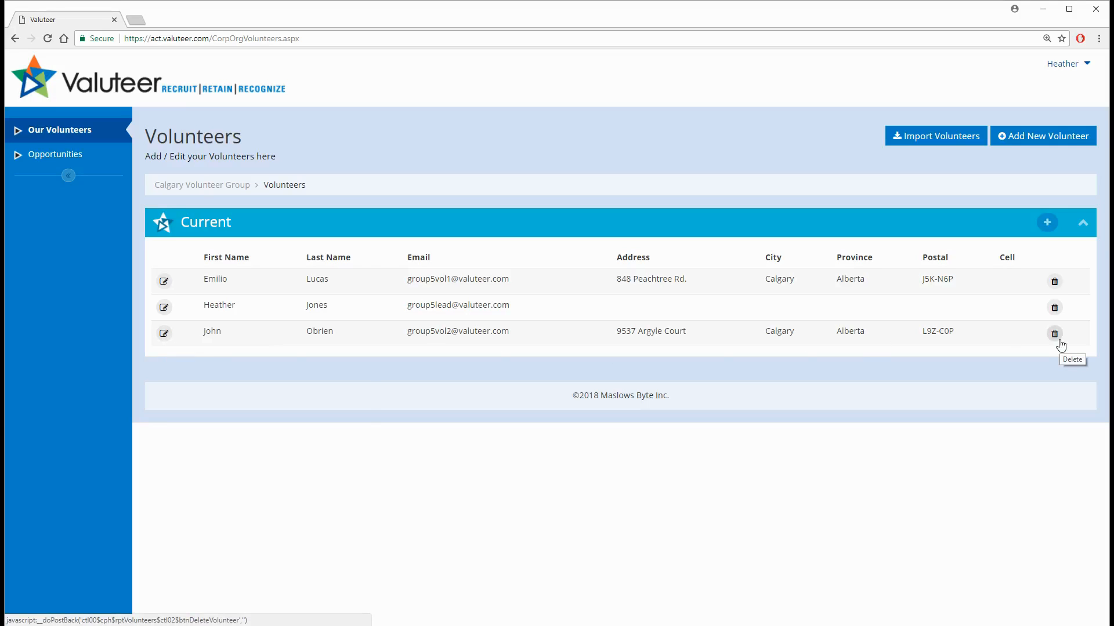
# Set the group lead's city to Calgary, AB, Canada in their volunteer details, save the record and return to the volunteer list.
pyautogui.click(163, 308)
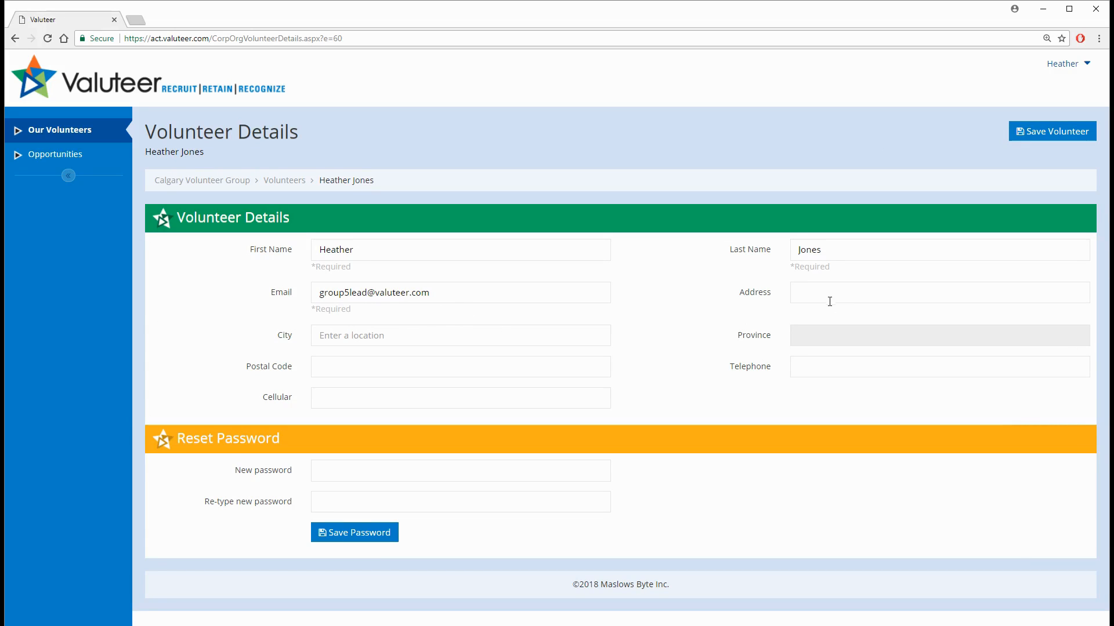
pyautogui.click(509, 342)
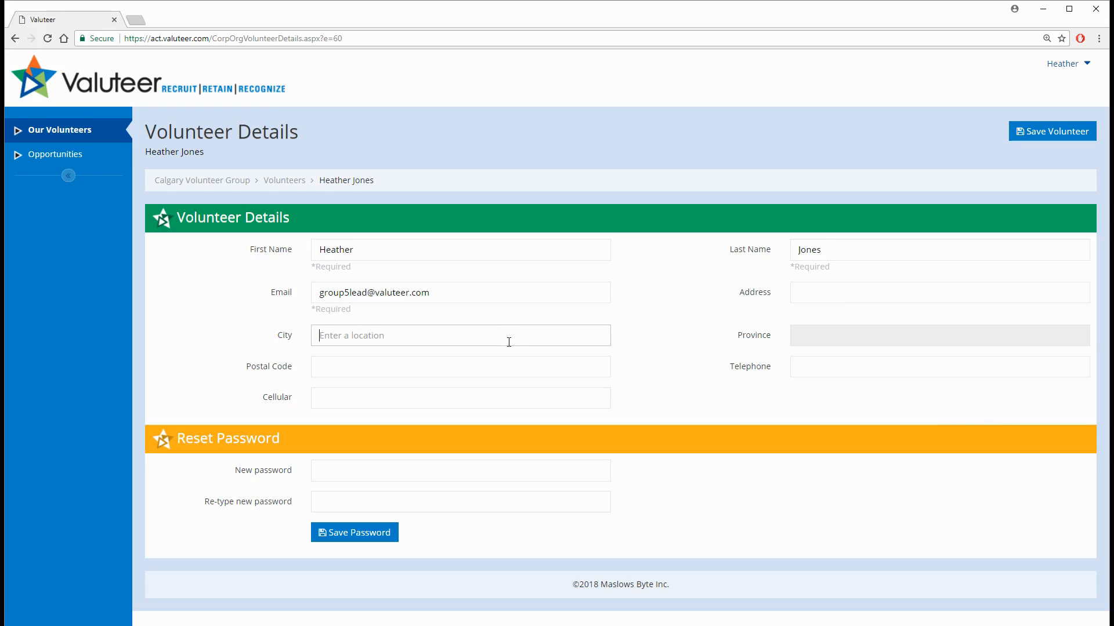
pyautogui.write('Cal')
pyautogui.press('Down')
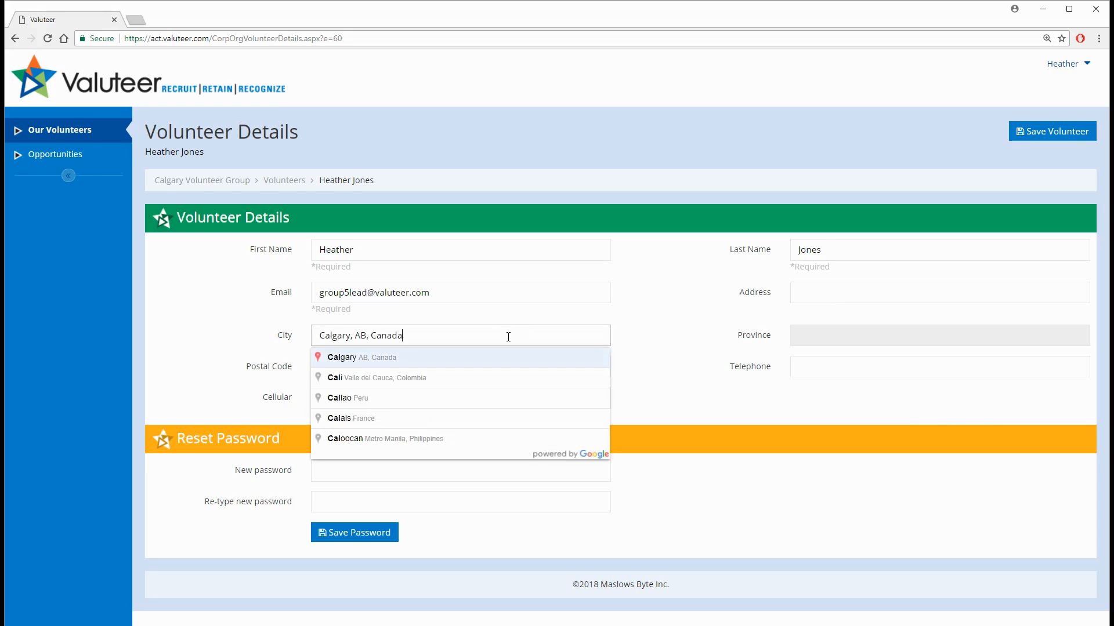
pyautogui.press('Return')
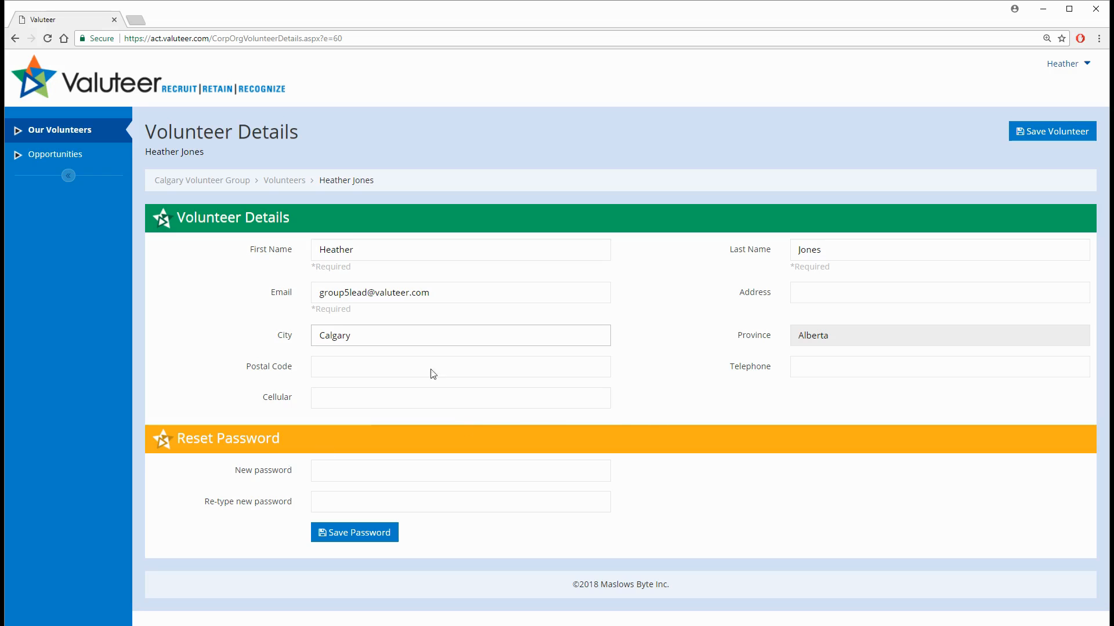
pyautogui.click(1049, 138)
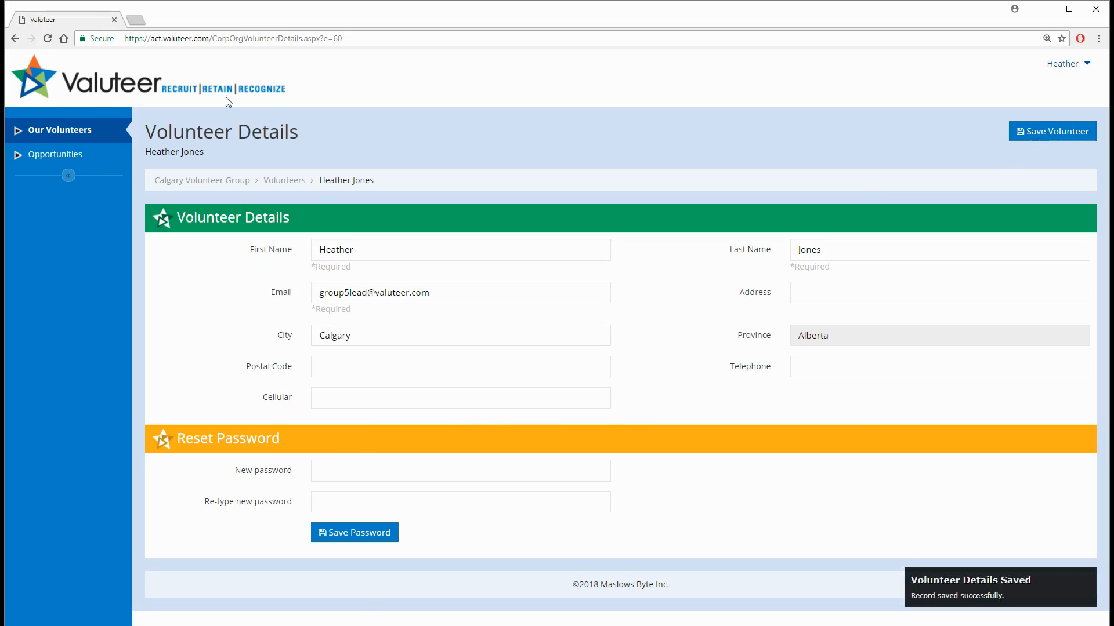
pyautogui.click(65, 131)
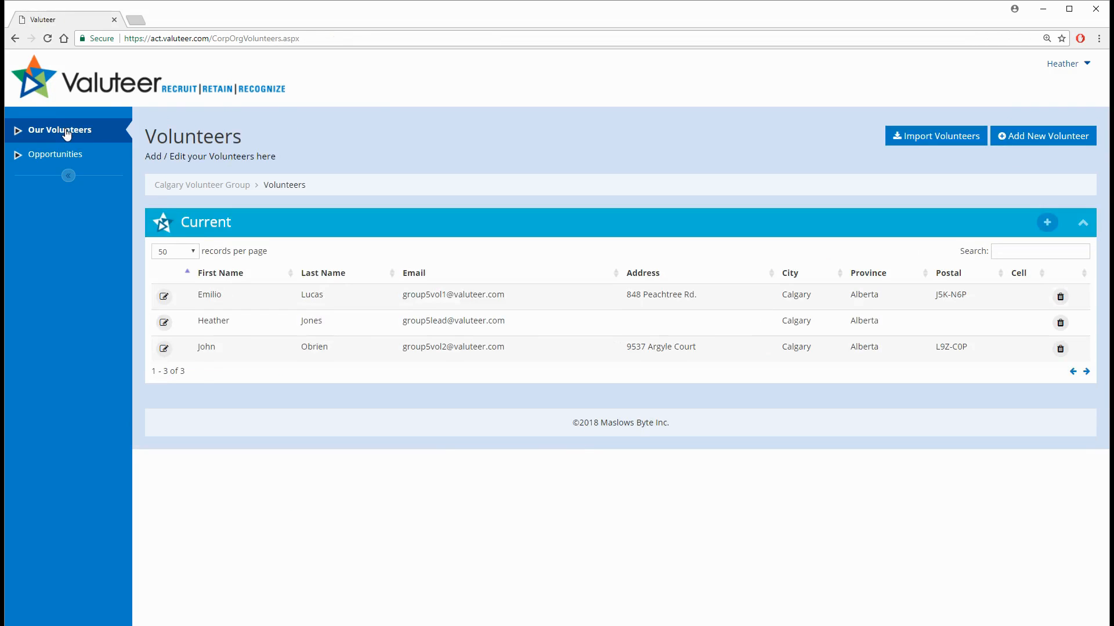